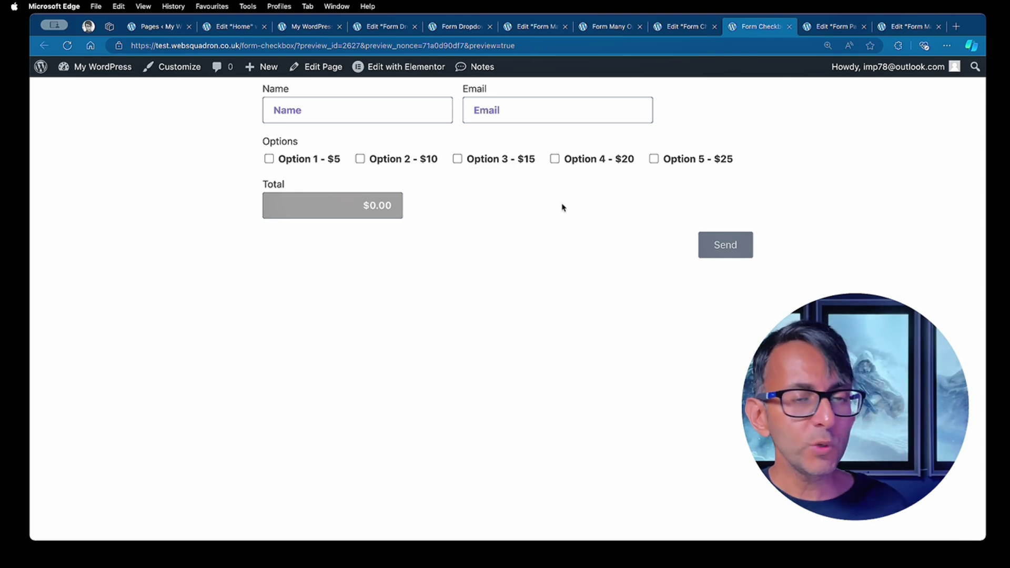
Tick Option 4, Option 1 and Option 5 in the preview so the Total reads $50.00.
left_click(555, 160)
left_click(270, 160)
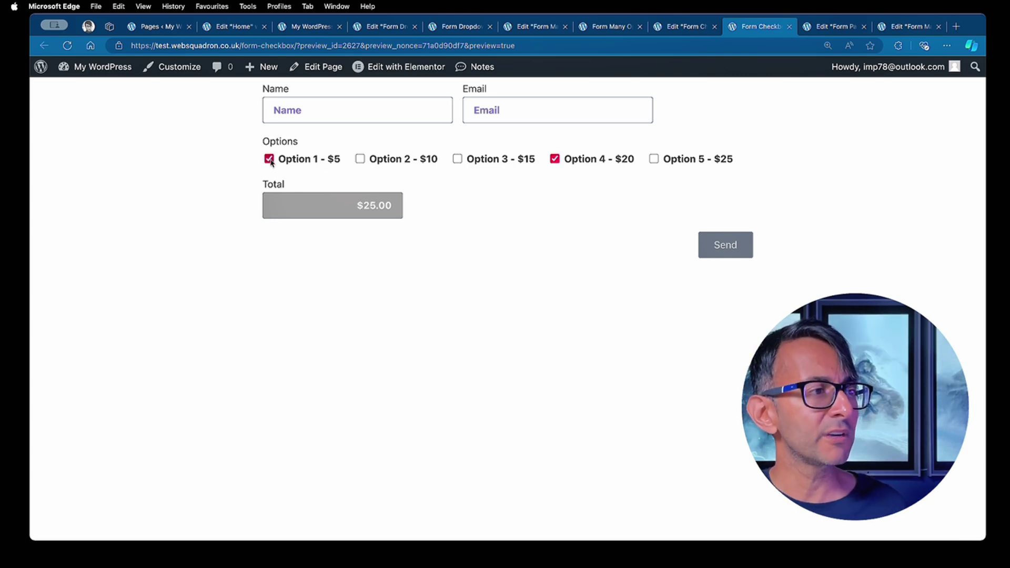
left_click(654, 159)
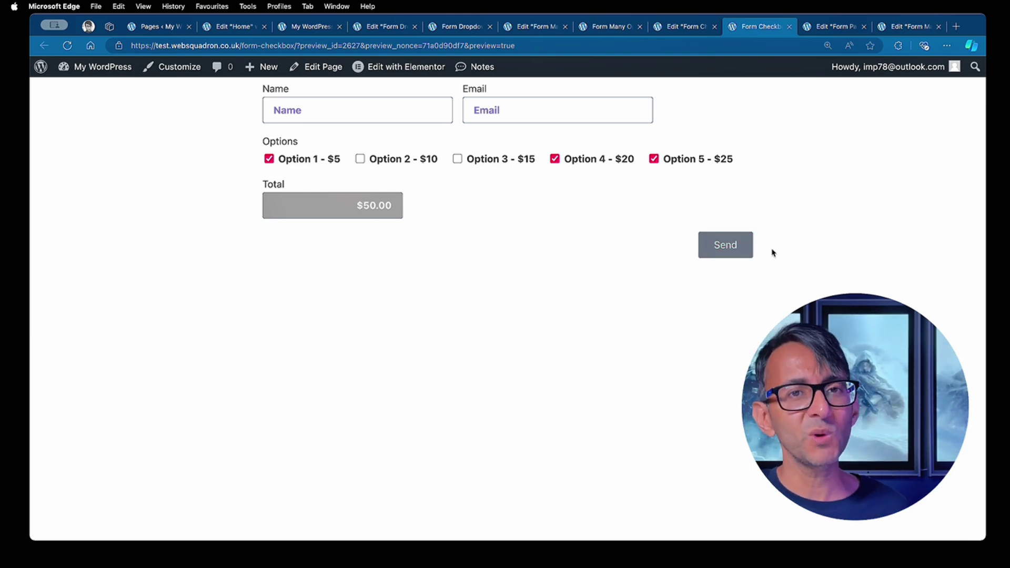
Expand the Options checkbox field, toggle Inline List off and on, and view its ID 'options'.
key("ctrl+super+f")
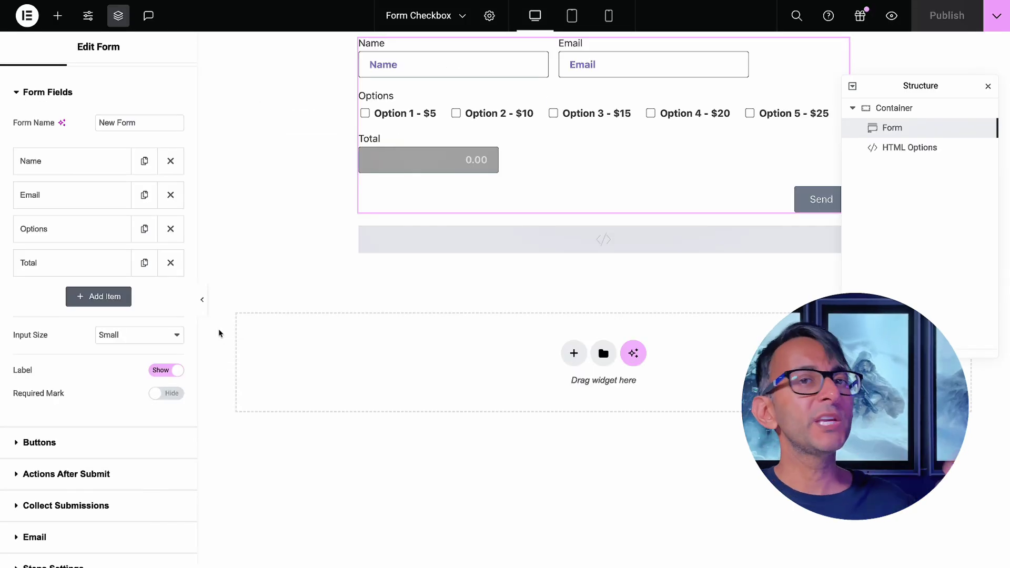
left_click(70, 230)
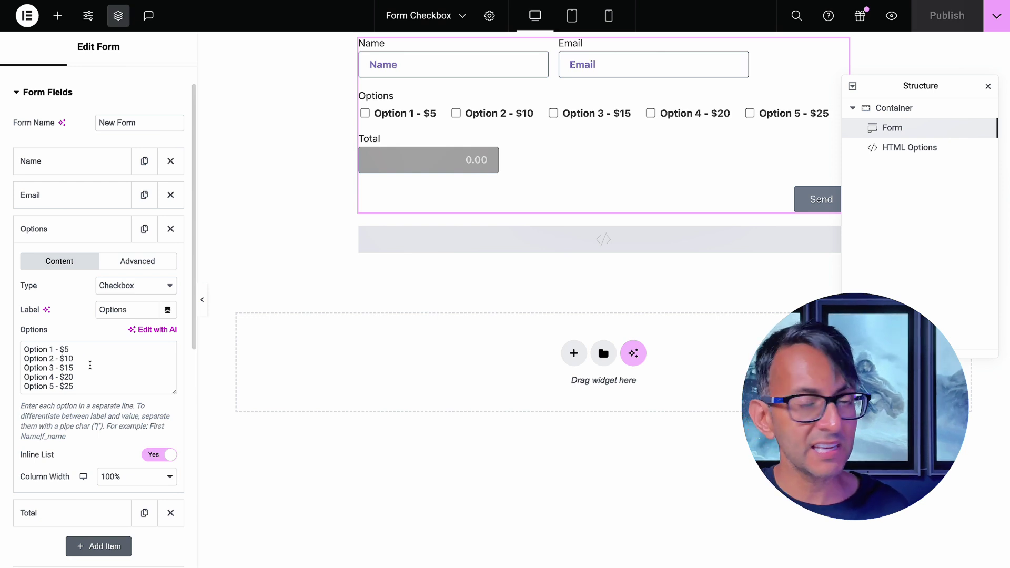
left_click(155, 455)
left_click(159, 455)
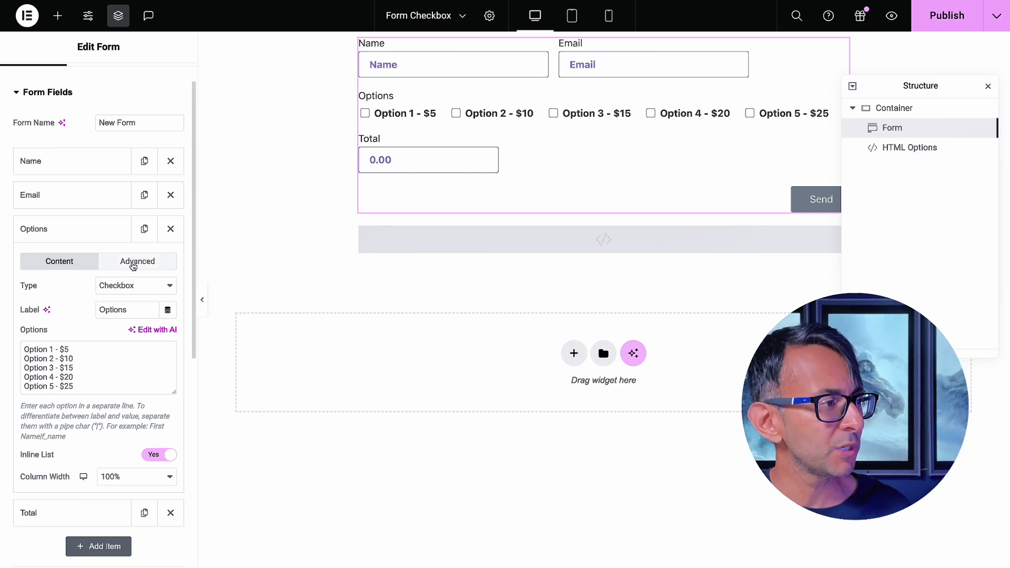
left_click(133, 266)
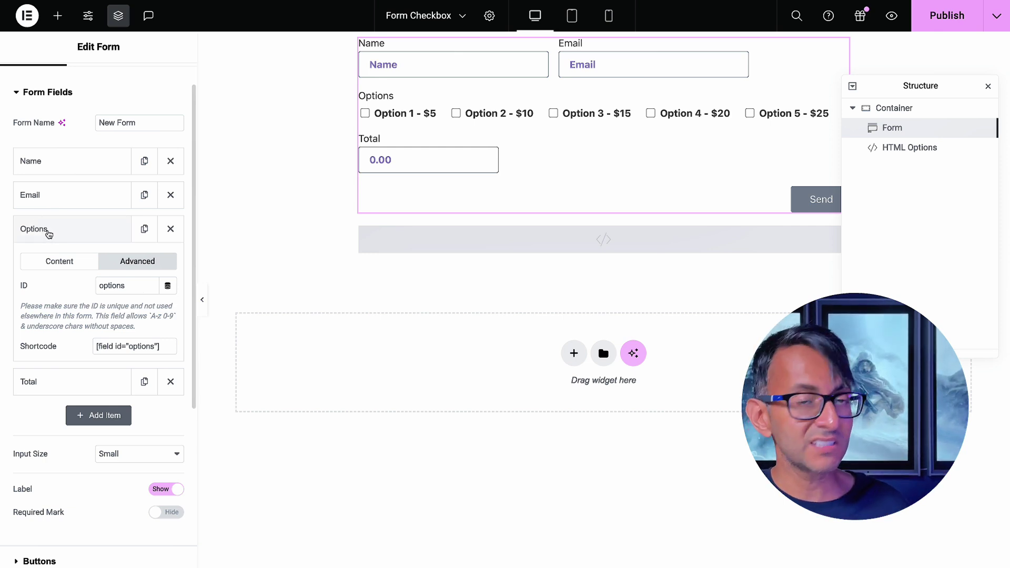
Collapse Options and show the Total field's advanced ID 'total' and shortcode [field id="total"].
left_click(48, 234)
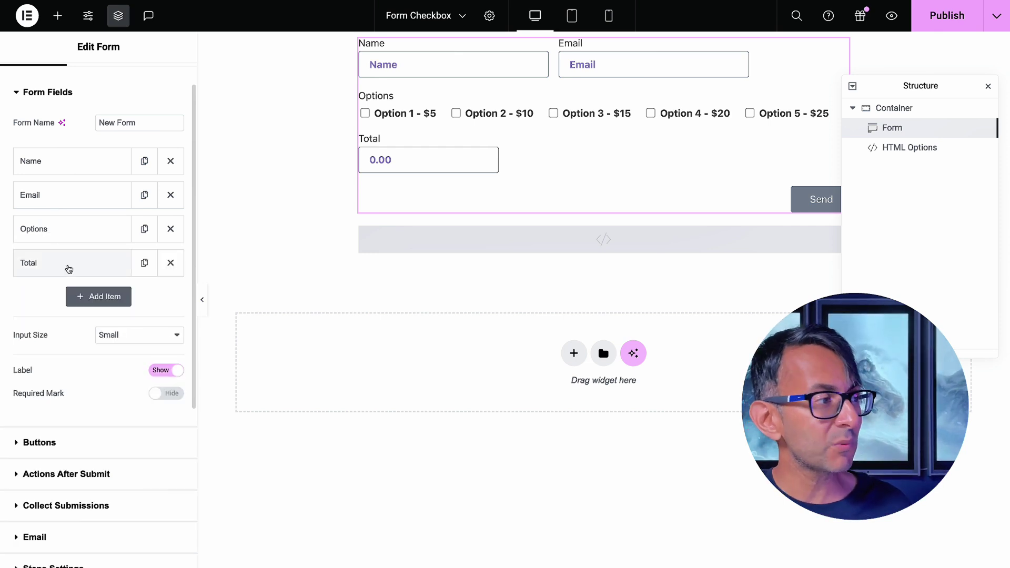
left_click(69, 269)
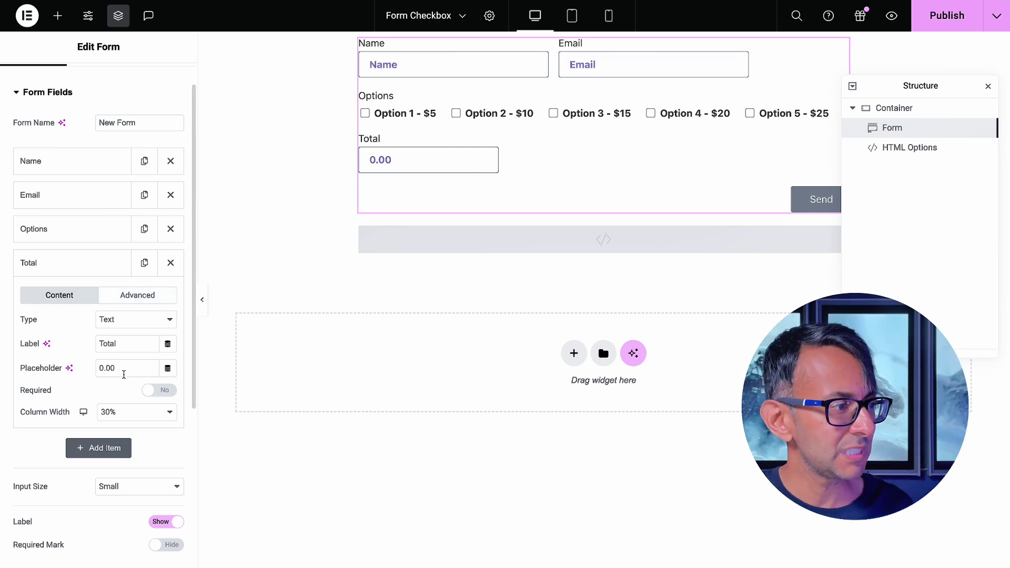
left_click(137, 299)
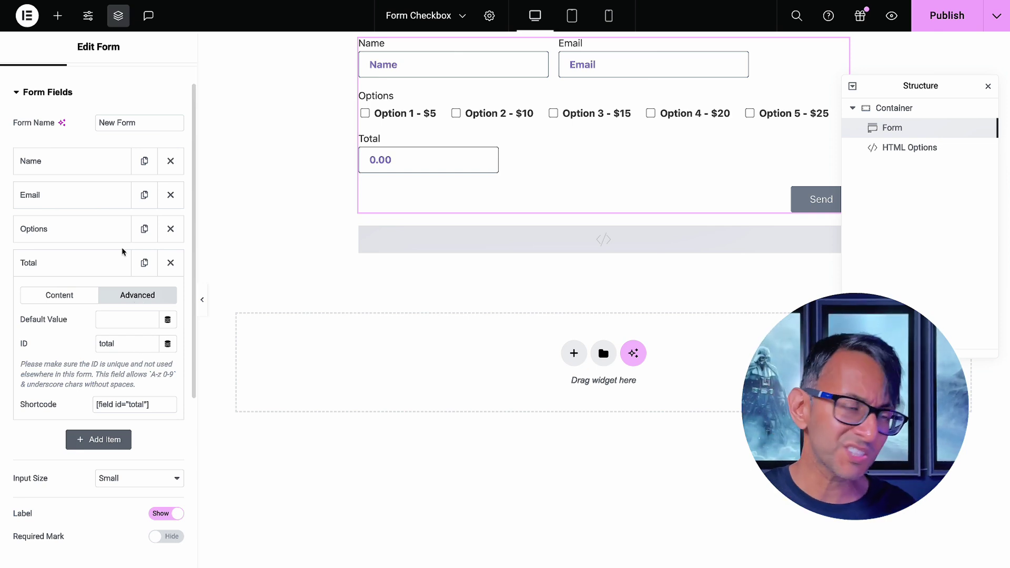
Expand the Custom CSS section in the form's advanced settings.
scroll(158, 111, "up", 1)
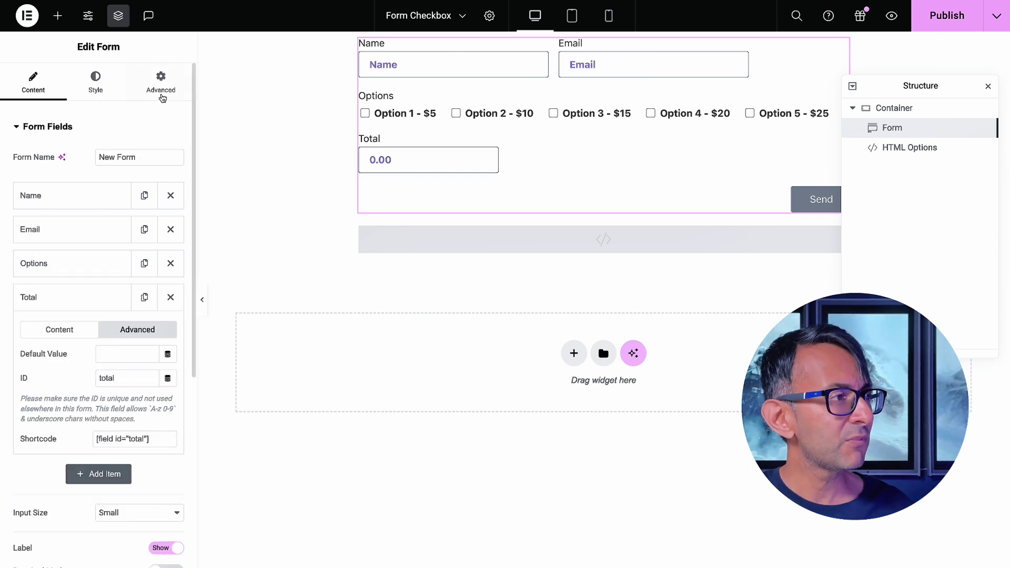
left_click(161, 88)
scroll(121, 368, "down", 10)
left_click(119, 471)
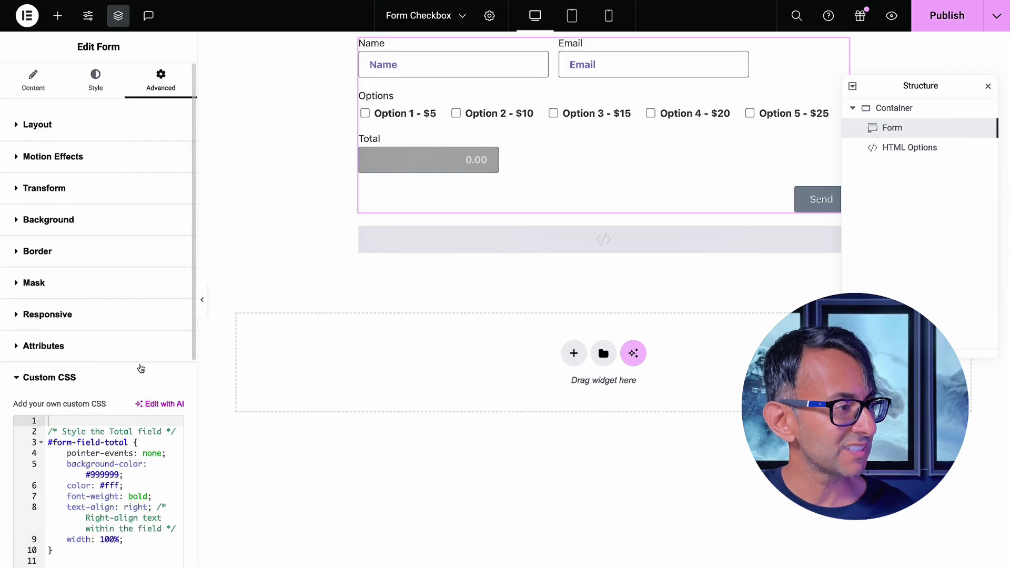
scroll(141, 368, "down", 5)
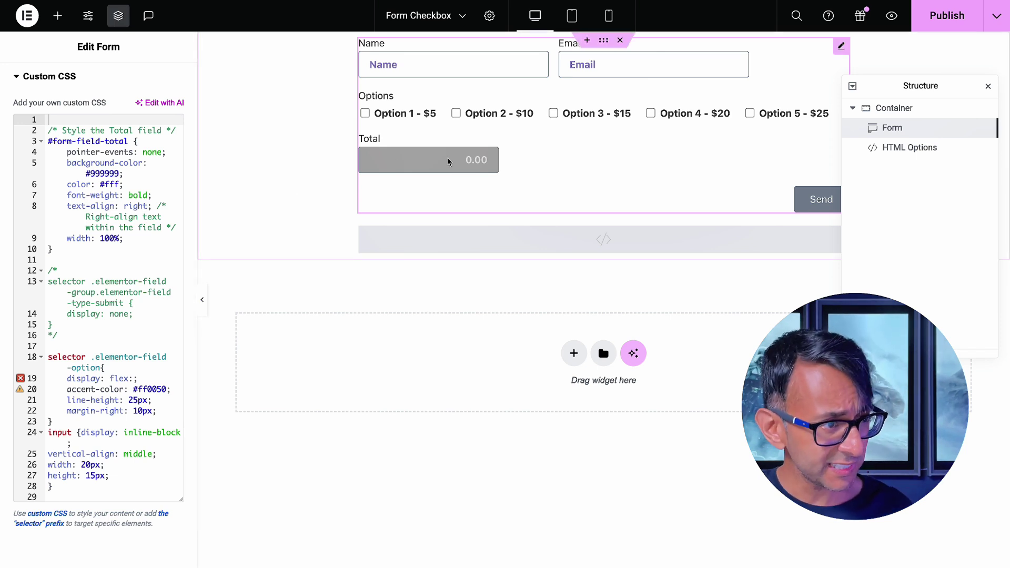
Delete the checkbox styling rules, undo to restore them, then tick and untick Option 1.
left_click_drag(53, 486, 48, 357)
left_click(95, 335)
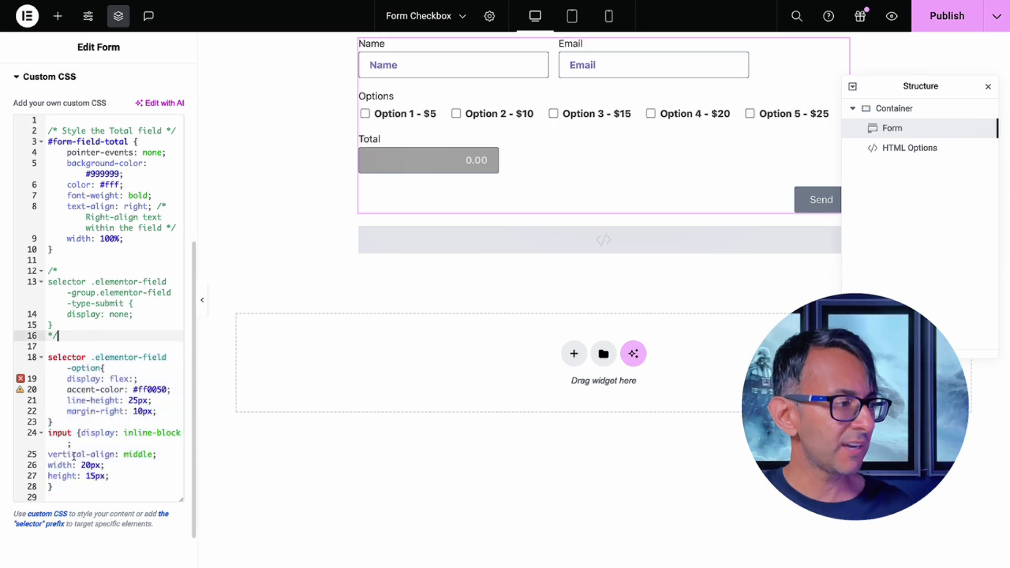
left_click_drag(53, 488, 33, 364)
key("BackSpace")
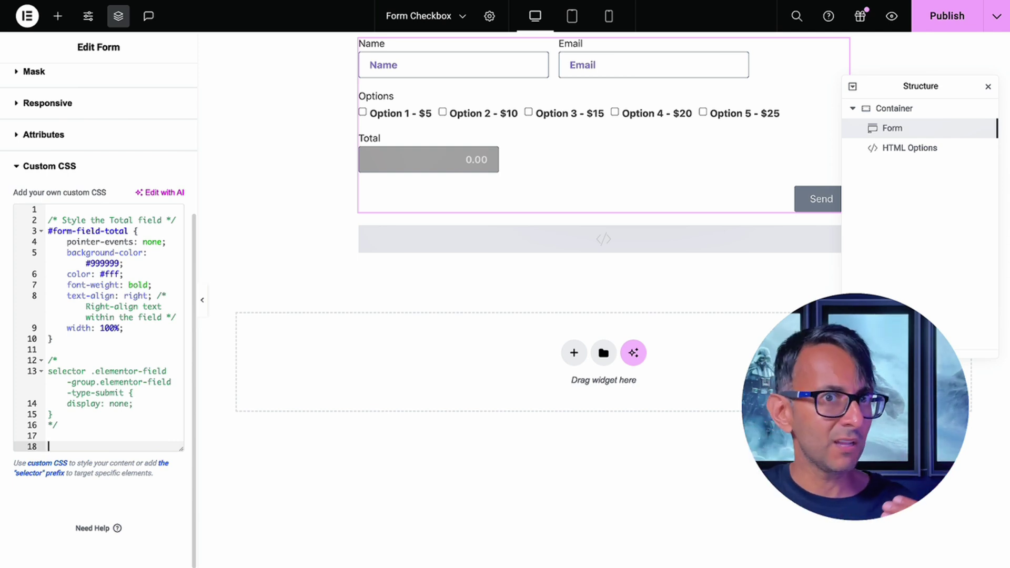
key("ctrl+z")
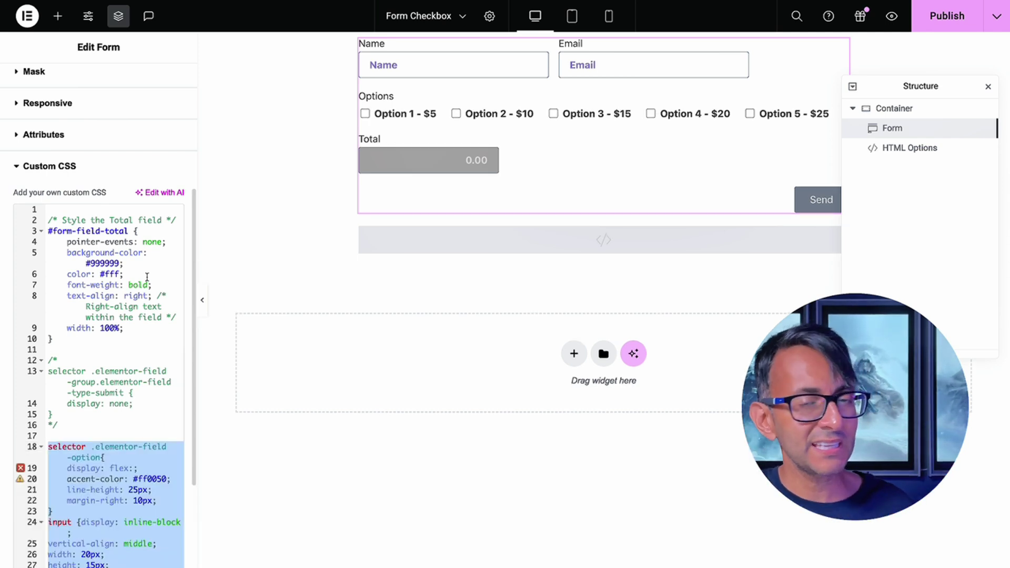
left_click(366, 114)
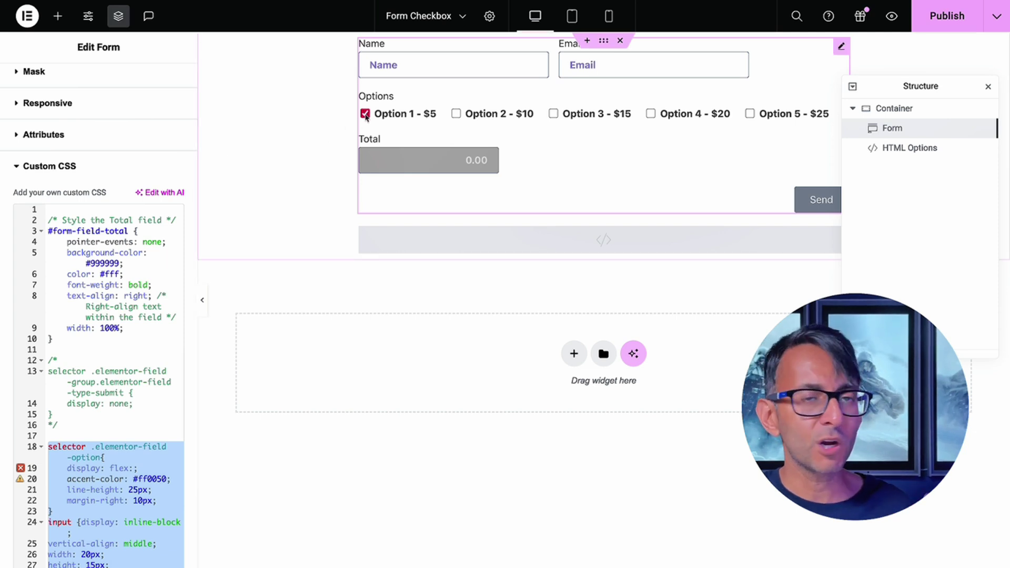
left_click(366, 114)
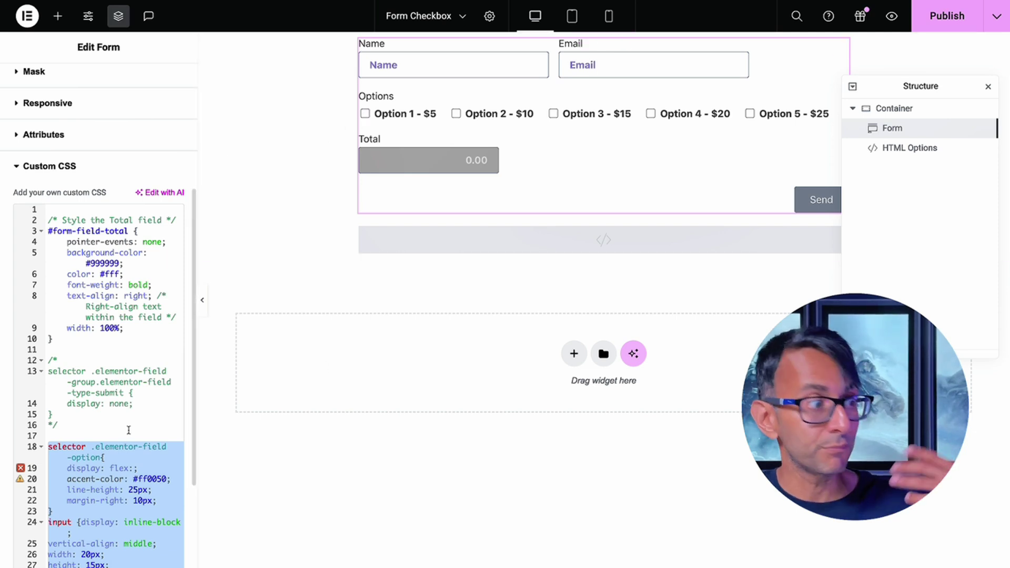
left_click(88, 424)
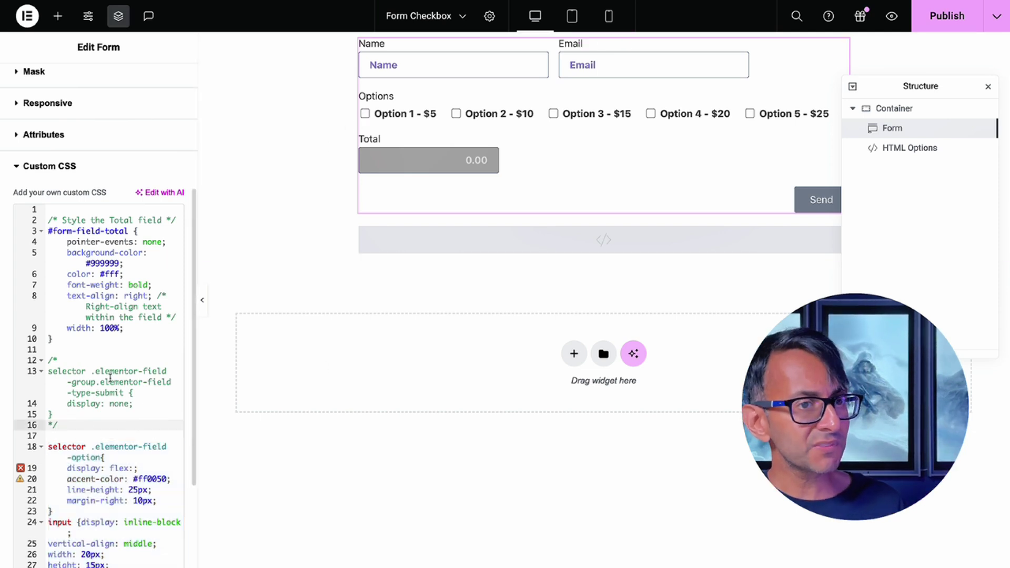
left_click_drag(74, 432, 50, 371)
left_click(71, 360)
key("BackSpace")
key("BackSpace")
left_click(79, 425)
key("BackSpace")
key("BackSpace")
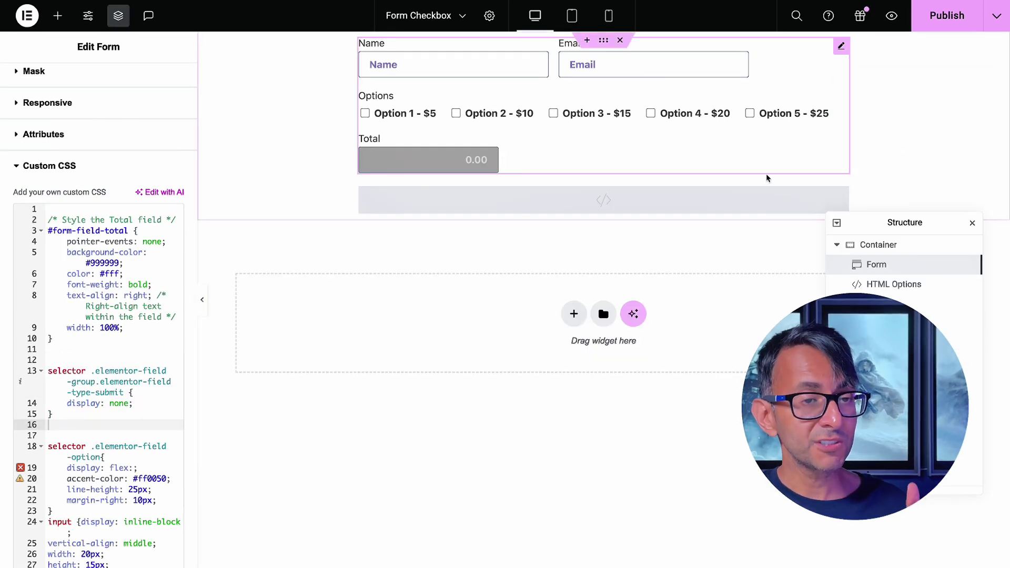
key("ctrl+z")
key("ctrl+z")
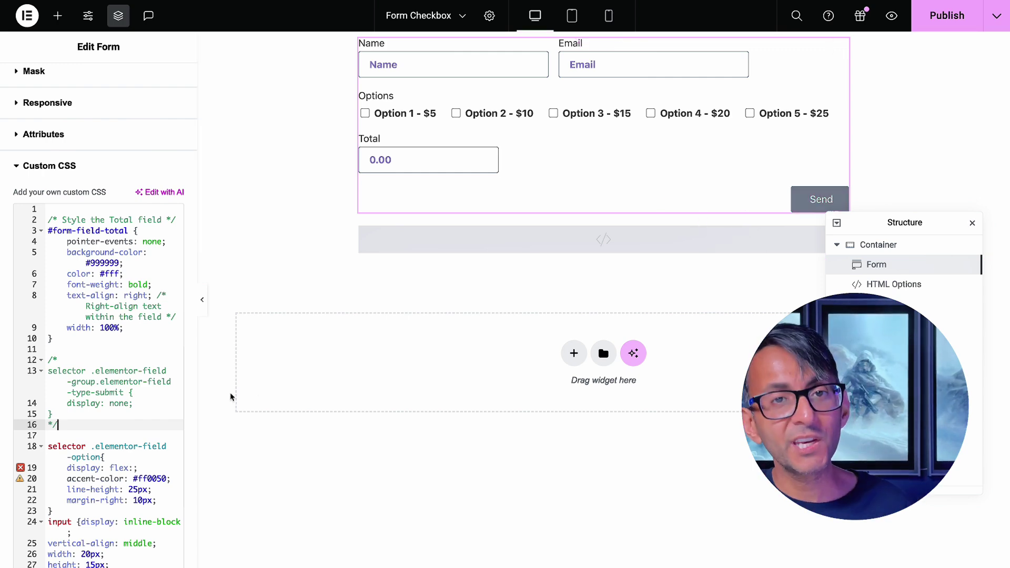
Open the HTML Options script in a widened panel, adding then removing a 5 on line 8.
left_click(897, 284)
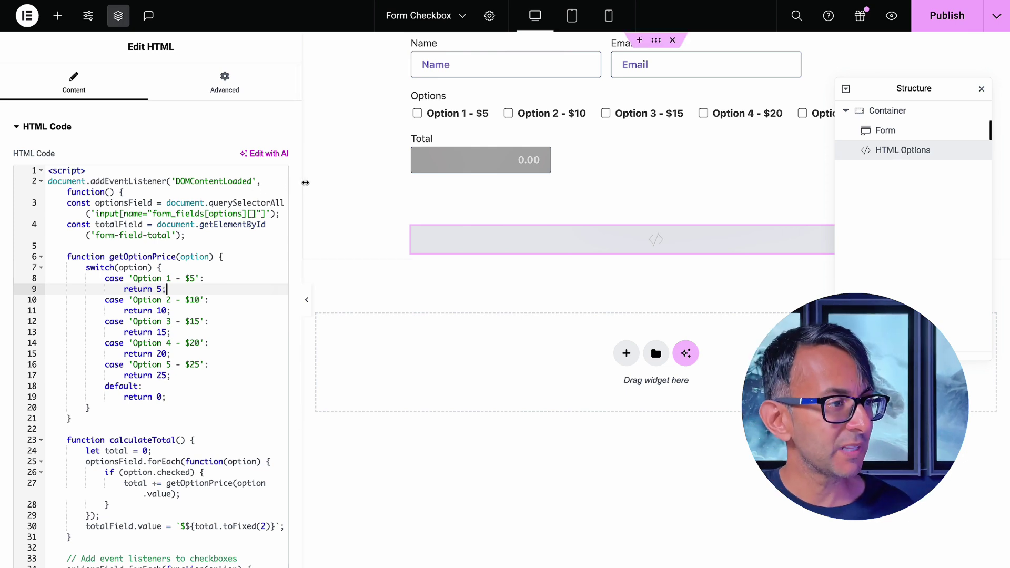
left_click_drag(302, 181, 362, 181)
left_click(257, 342)
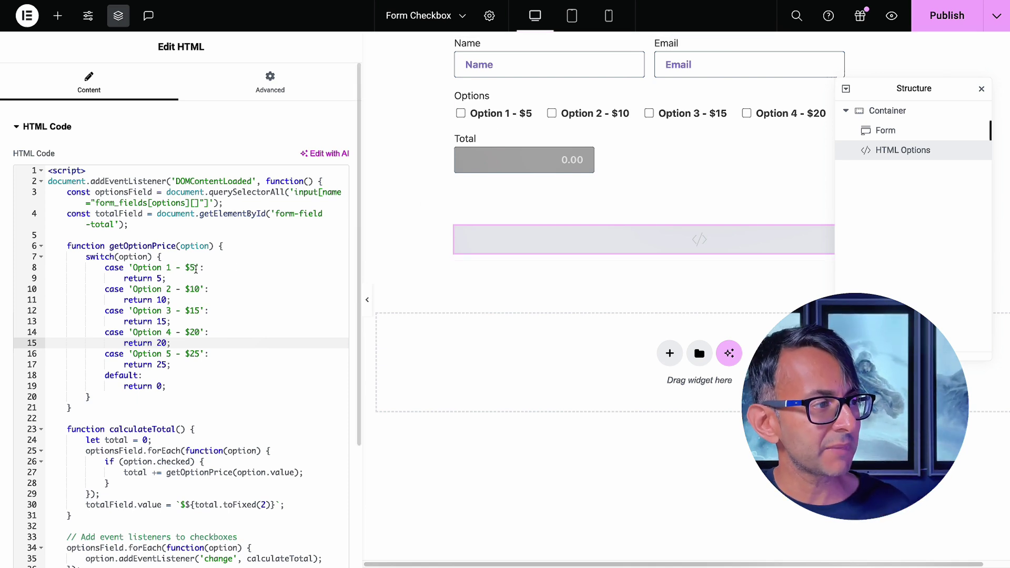
left_click_drag(196, 268, 124, 269)
left_click(195, 267)
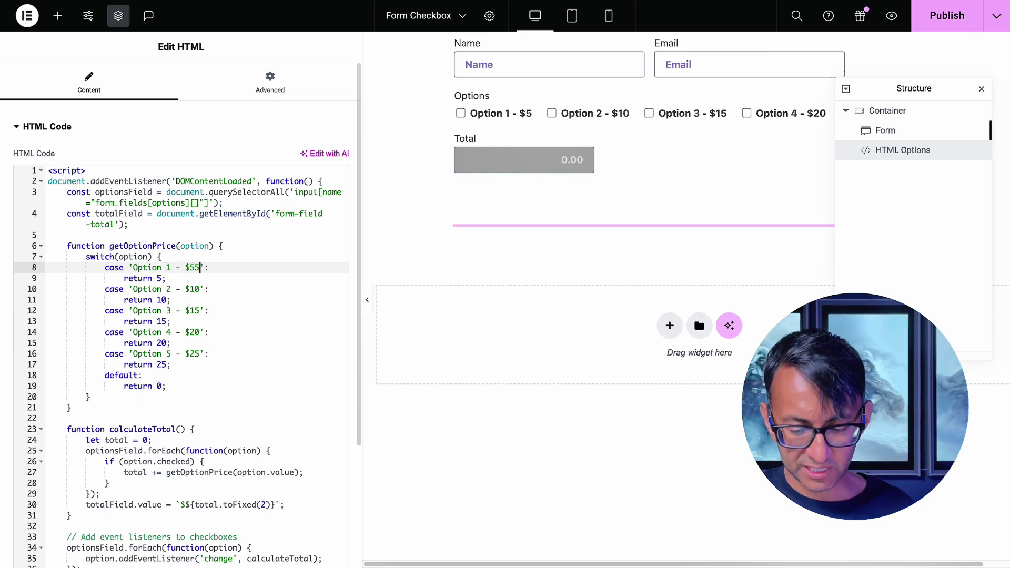
type("5")
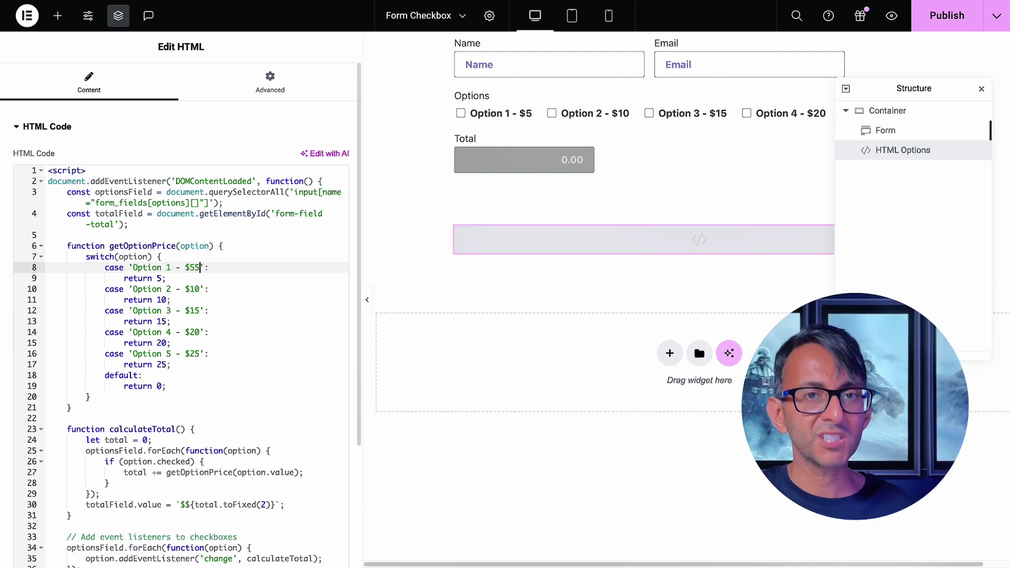
key("BackSpace")
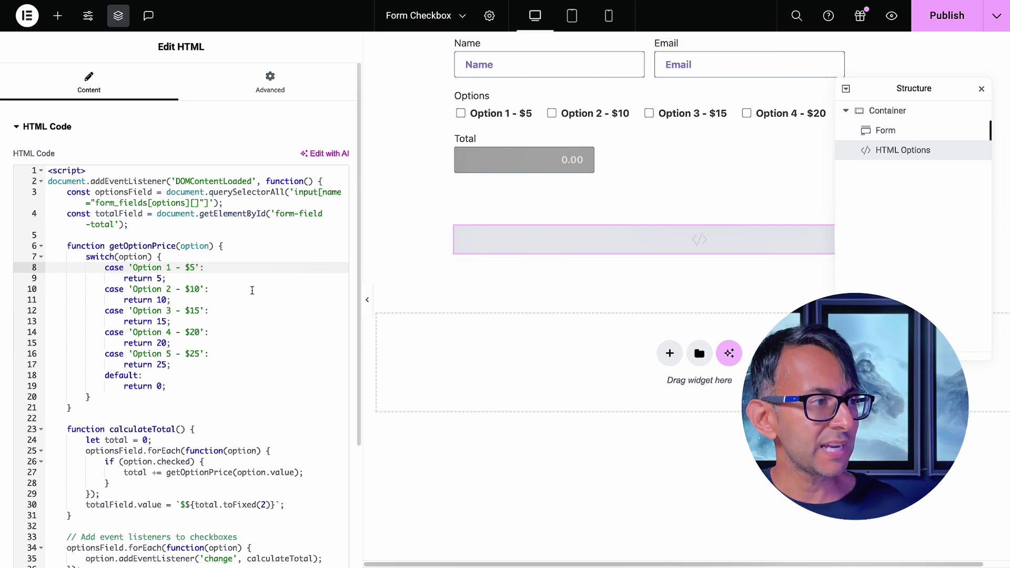
left_click(165, 279)
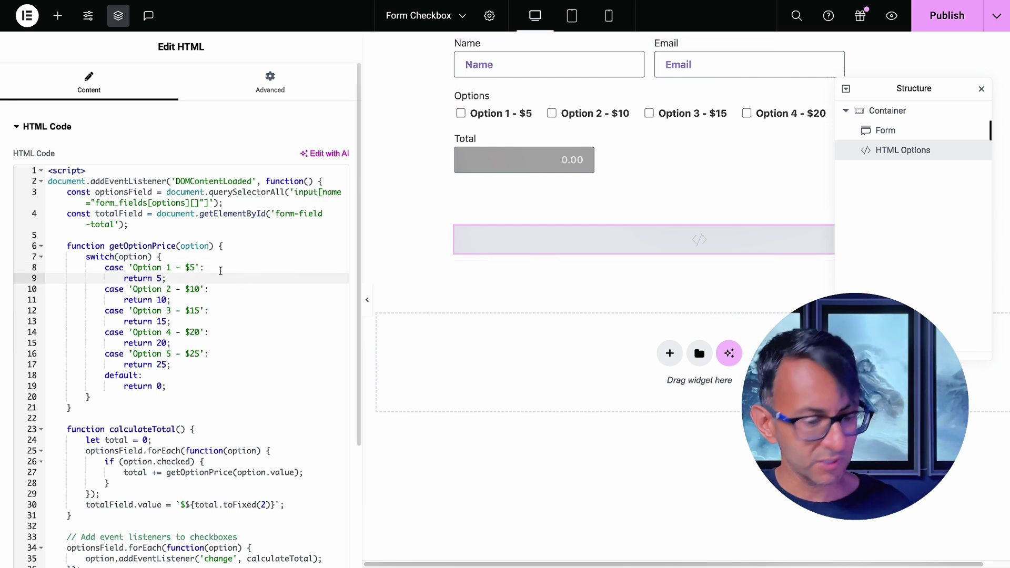
type("55555")
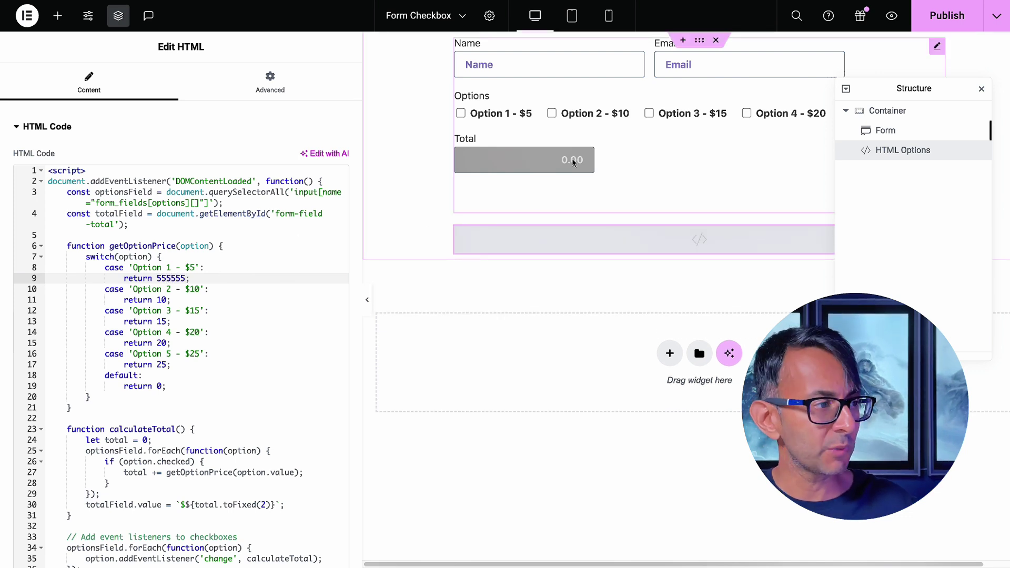
key("BackSpace")
key("BackSpace")
key("BackSpace")
key("BackSpace")
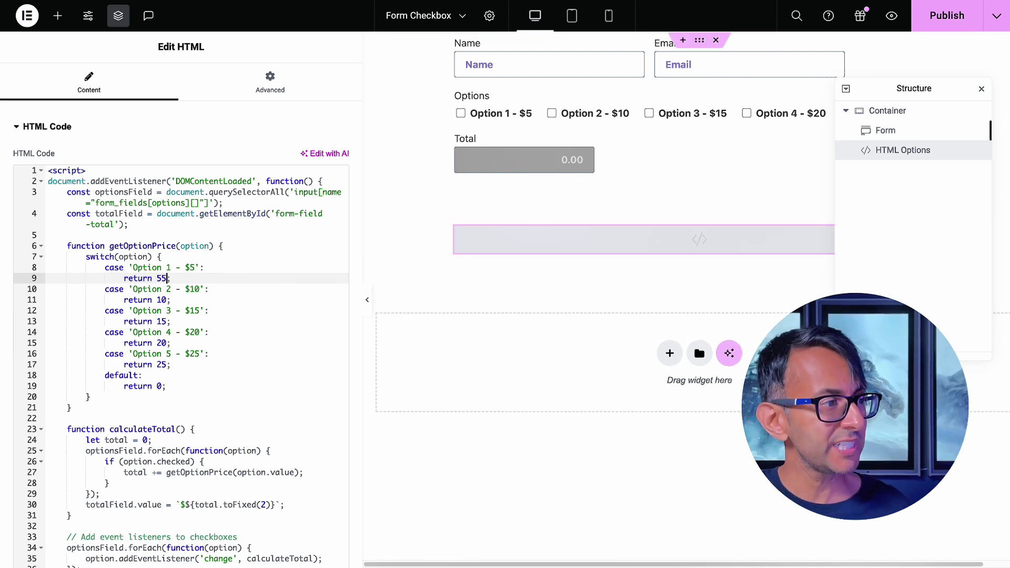
key("BackSpace")
left_click(267, 318)
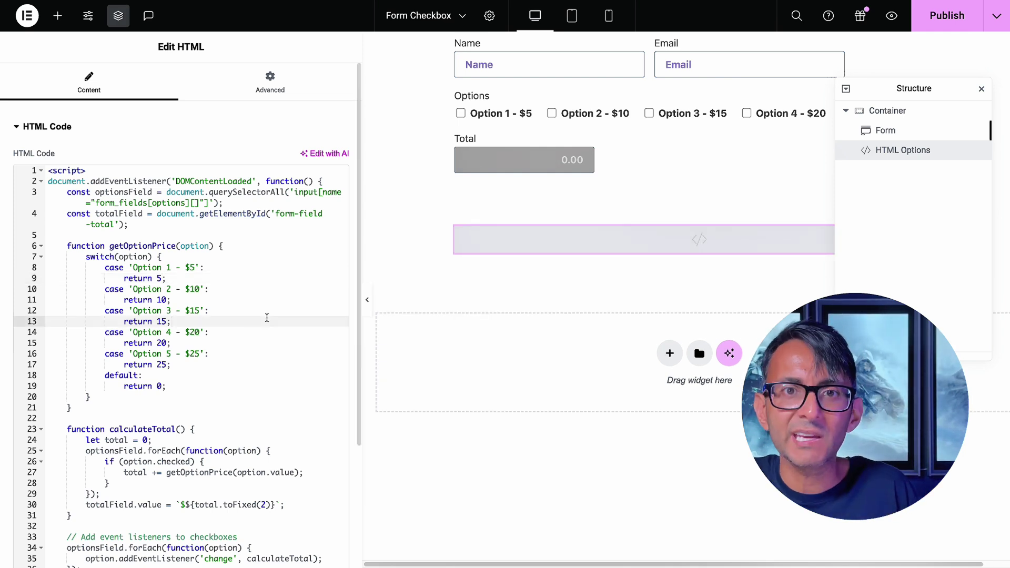
scroll(267, 318, "down", 3)
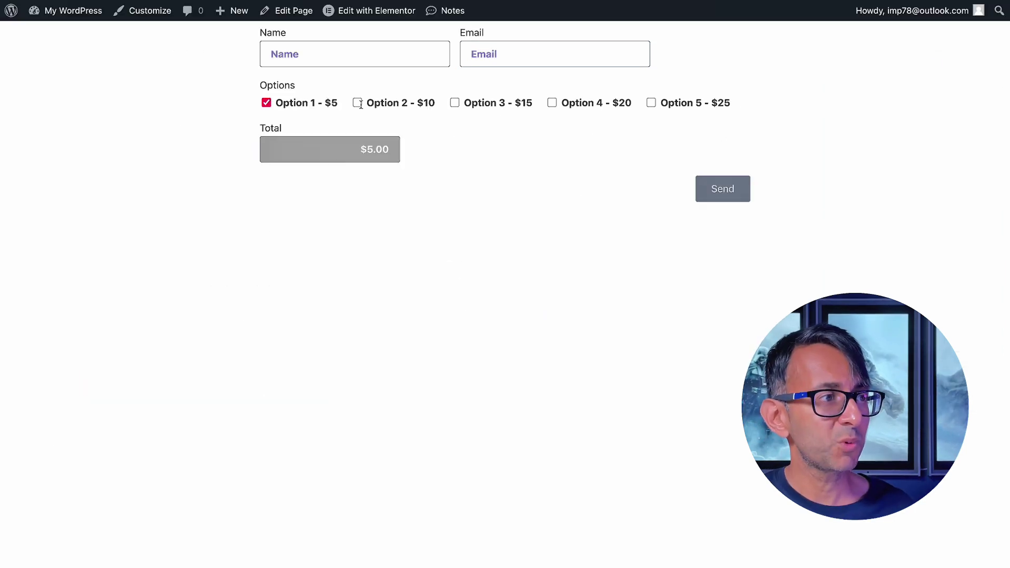
Tick Options 2, 3, 4 and 5 on the live form so the Total reaches $75.00.
left_click(357, 102)
left_click(483, 105)
left_click(551, 103)
left_click(651, 103)
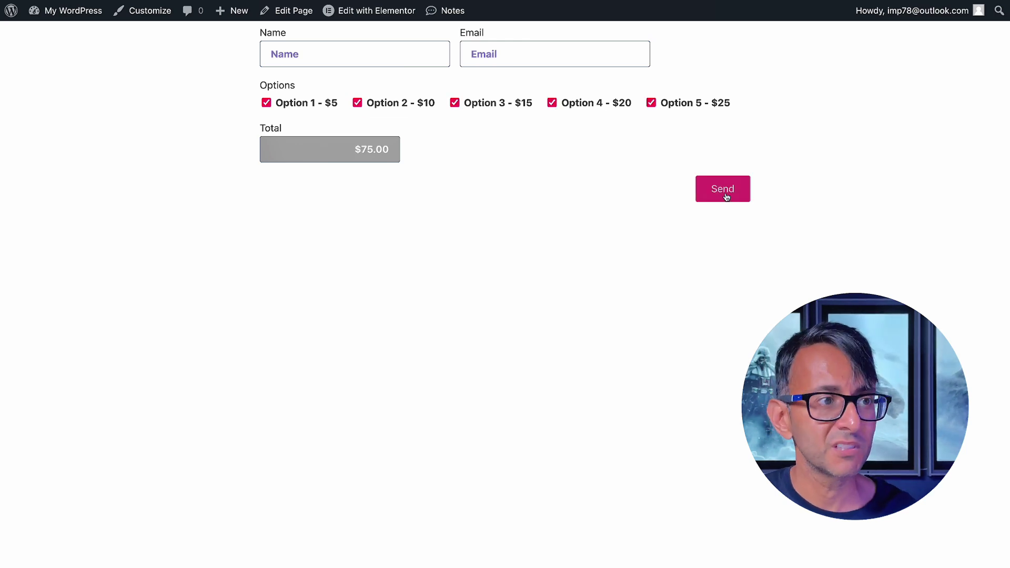